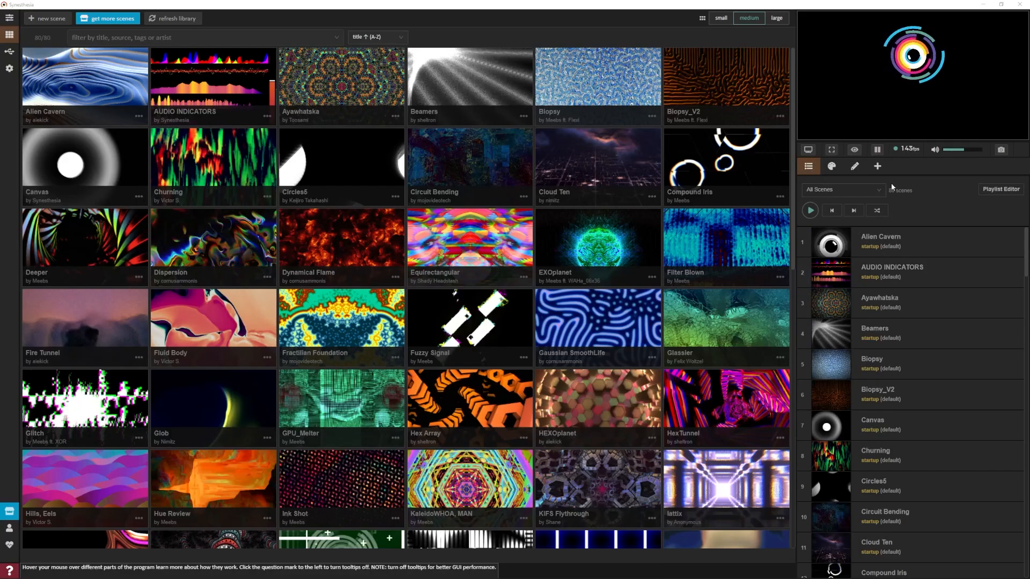
Step: Create a new playlist named My Playlist in the playlist editor and open its default timer duration for editing
{"action": "left_click", "coordinate": [1000, 189]}
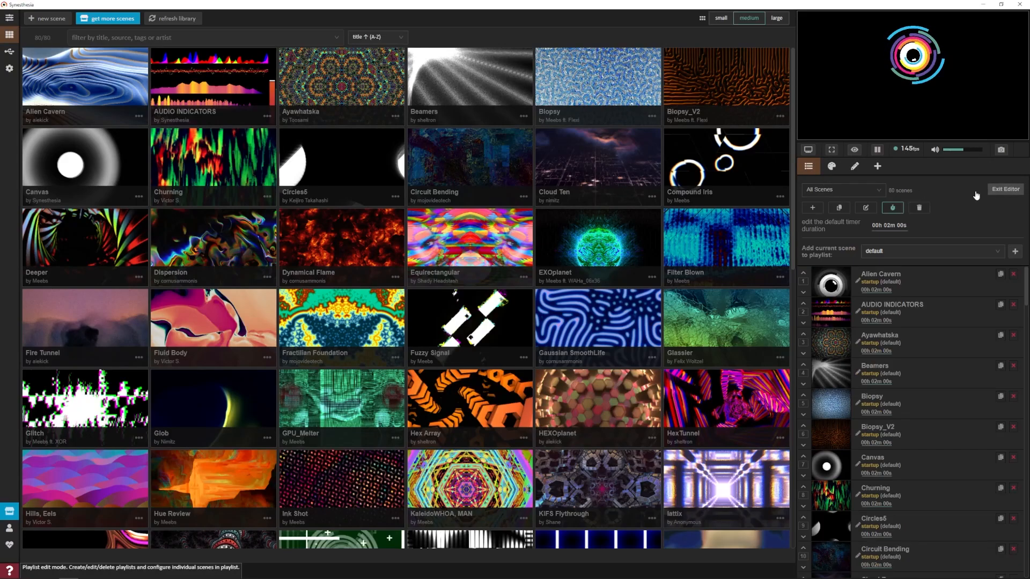
{"action": "left_click", "coordinate": [812, 208]}
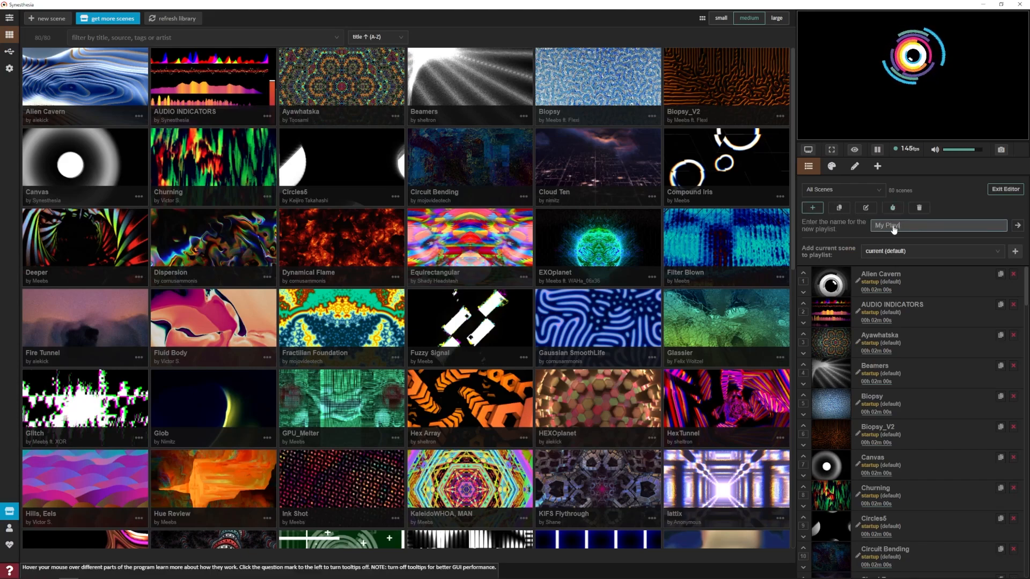
{"action": "key", "text": "Return"}
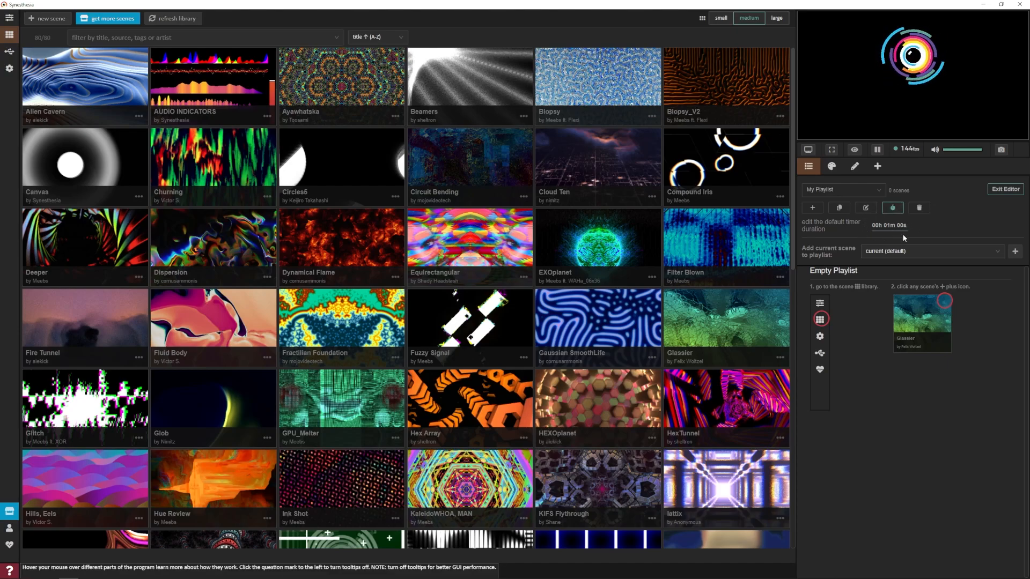
{"action": "left_click", "coordinate": [907, 228]}
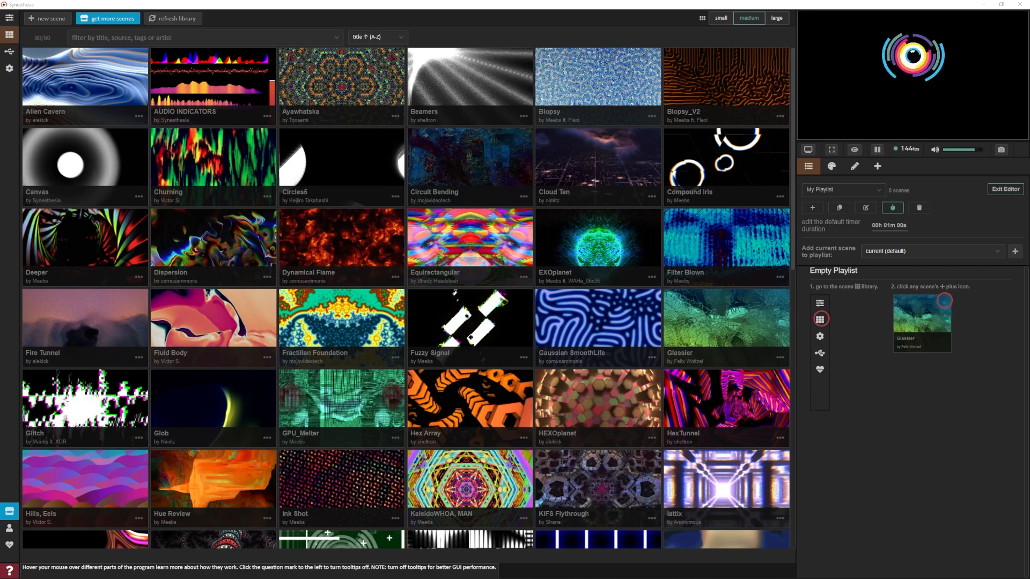
Step: Load the Hex Array scene from the library and randomize its scene controls
{"action": "left_click", "coordinate": [477, 425]}
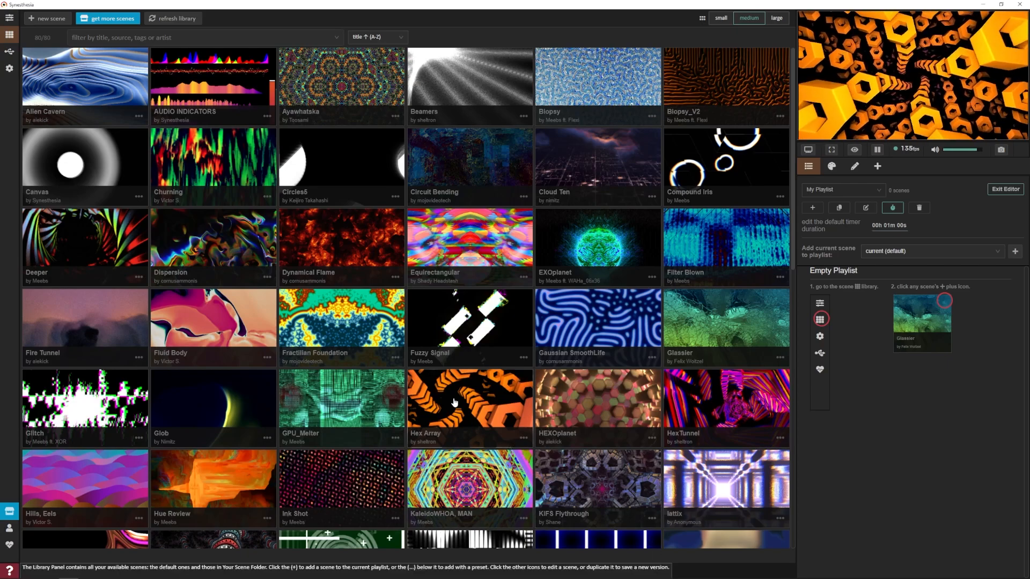
{"action": "left_click", "coordinate": [9, 18]}
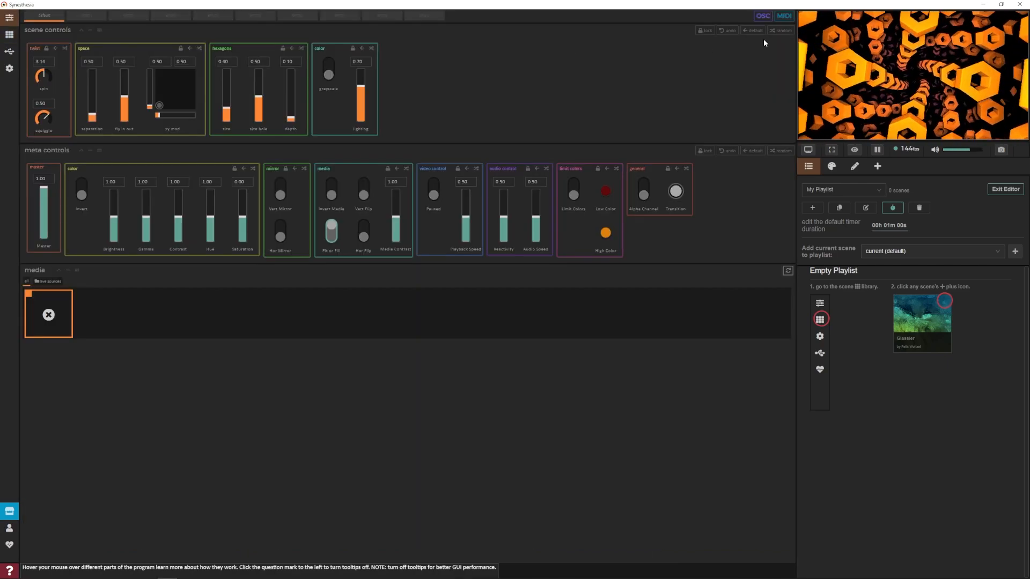
{"action": "left_click", "coordinate": [784, 32]}
{"action": "left_click", "coordinate": [783, 32]}
Step: Set Hex Array's separation to about 0.17, brightness to about 1.22, gamma to about 0.92 and hue to about 1.14
{"action": "left_click_drag", "start_coordinate": [121, 85], "coordinate": [92, 124]}
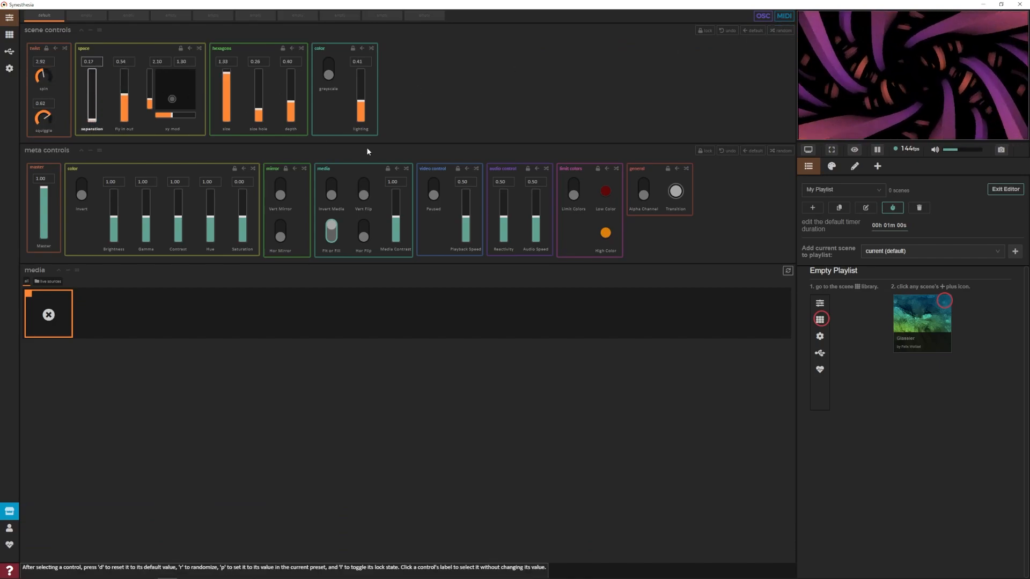
{"action": "left_click_drag", "start_coordinate": [210, 229], "coordinate": [216, 223]}
{"action": "left_click_drag", "start_coordinate": [145, 222], "coordinate": [116, 218]}
{"action": "left_click", "coordinate": [208, 211]}
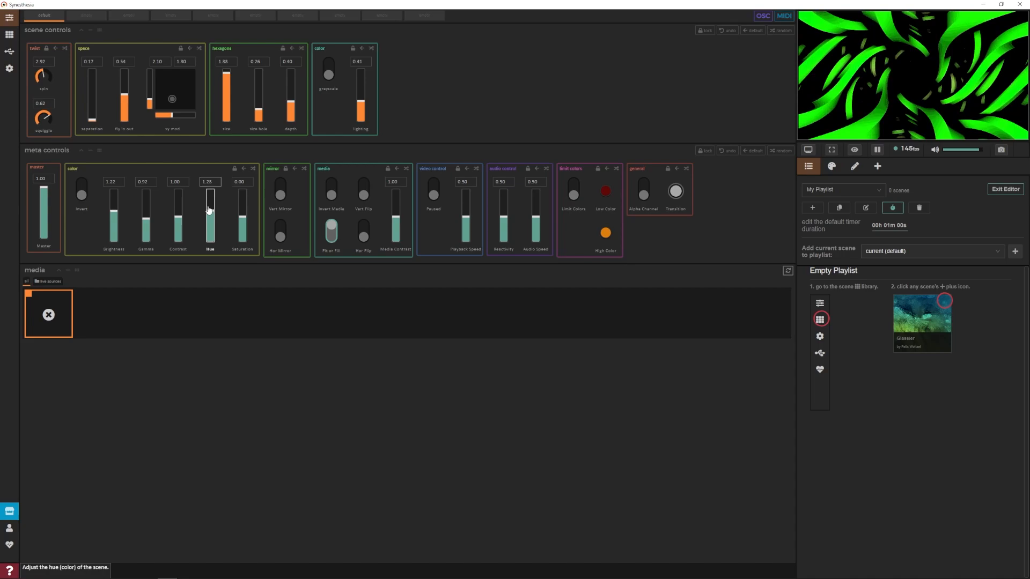
{"action": "left_click_drag", "start_coordinate": [209, 208], "coordinate": [210, 211]}
Step: Adjust Hex Array's squiggle to about -0.05, spin 3.02, size 1.20, size hole 0.54, depth 0.52 and lighting 0.54
{"action": "left_click_drag", "start_coordinate": [42, 117], "coordinate": [41, 139]}
{"action": "left_click_drag", "start_coordinate": [45, 85], "coordinate": [48, 82]}
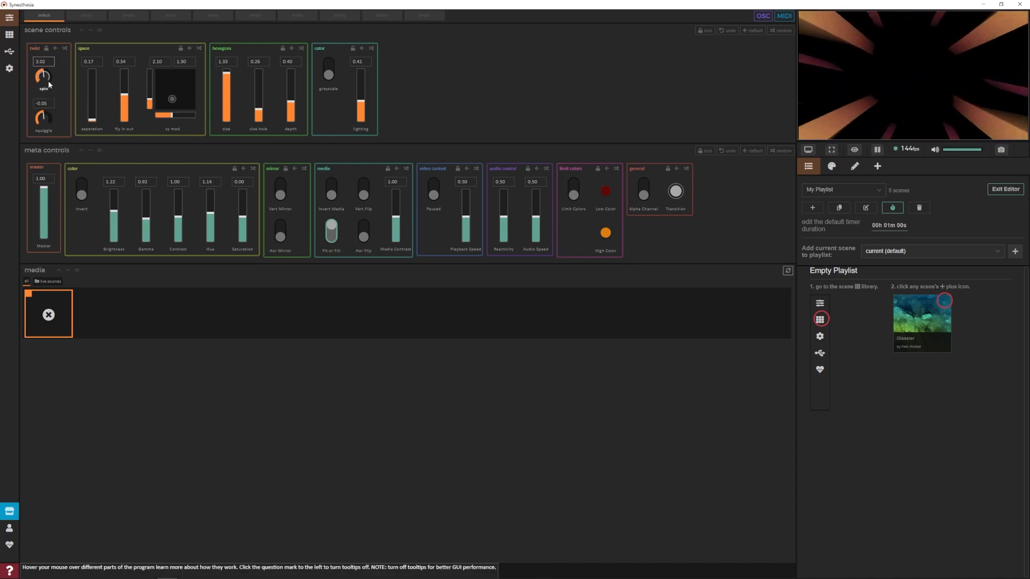
{"action": "left_click_drag", "start_coordinate": [260, 109], "coordinate": [289, 91]}
{"action": "mouse_move", "coordinate": [225, 96]}
{"action": "left_mouse_down"}
{"action": "mouse_move", "coordinate": [178, 110]}
{"action": "mouse_move", "coordinate": [213, 96]}
{"action": "left_mouse_up"}
{"action": "left_click_drag", "start_coordinate": [361, 85], "coordinate": [376, 95]}
Step: Save the current Hex Array settings as a new preset named low
{"action": "left_click", "coordinate": [833, 166]}
{"action": "left_click", "coordinate": [978, 199]}
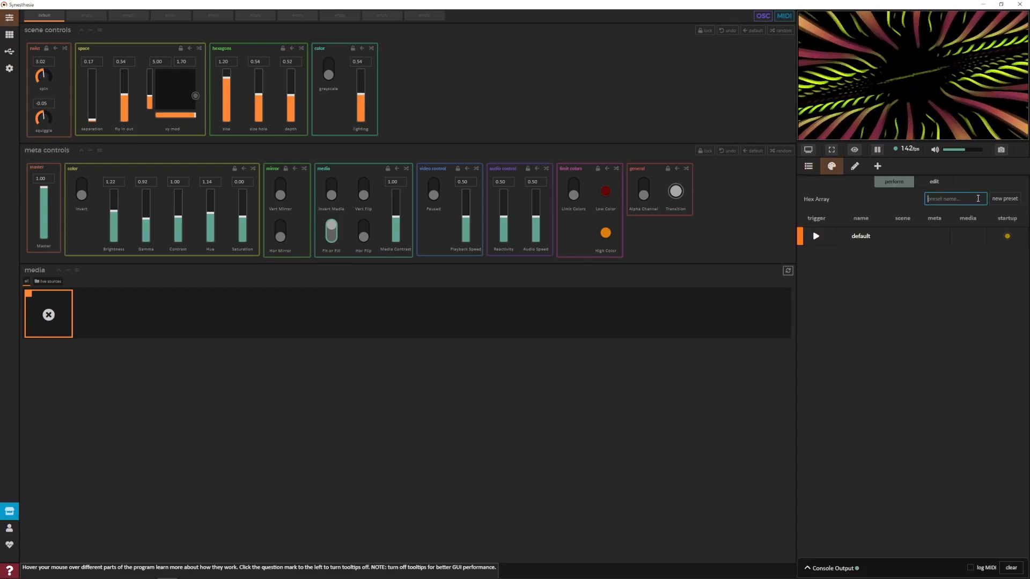
{"action": "left_click", "coordinate": [934, 182]}
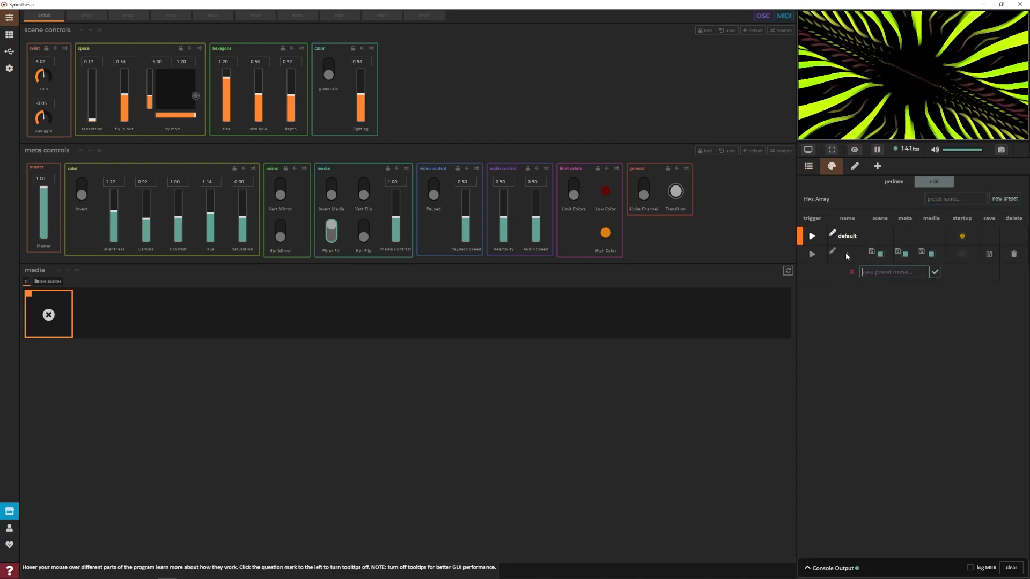
{"action": "type", "text": "low"}
{"action": "key", "text": "Return"}
Step: Raise Hex Array's size to 1.40, size hole to 0.75, depth to 1.00 and squiggle to 0.80, and save the preset as med
{"action": "left_click_drag", "start_coordinate": [291, 98], "coordinate": [228, 83]}
{"action": "left_click_drag", "start_coordinate": [125, 110], "coordinate": [69, 94]}
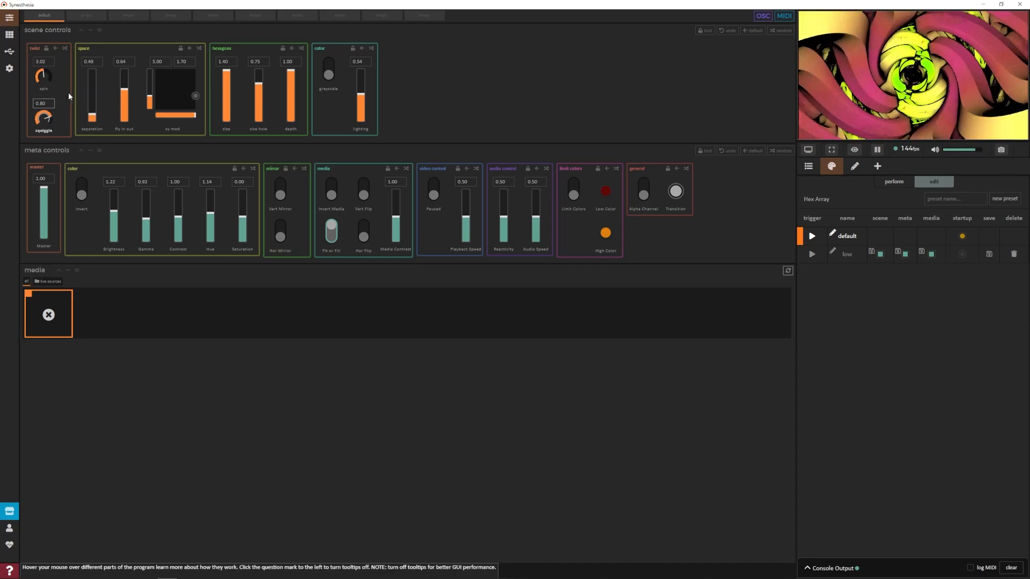
{"action": "left_click_drag", "start_coordinate": [171, 105], "coordinate": [195, 80]}
{"action": "left_click", "coordinate": [964, 199]}
{"action": "type", "text": "med"}
{"action": "key", "text": "Return"}
Step: Rework Hex Array with squiggle about 0.25, spin 6.28, lighting 0.60 and depth 0.22, and readjust its size and separation
{"action": "left_click_drag", "start_coordinate": [45, 117], "coordinate": [48, 122]}
{"action": "left_click_drag", "start_coordinate": [46, 79], "coordinate": [60, 45]}
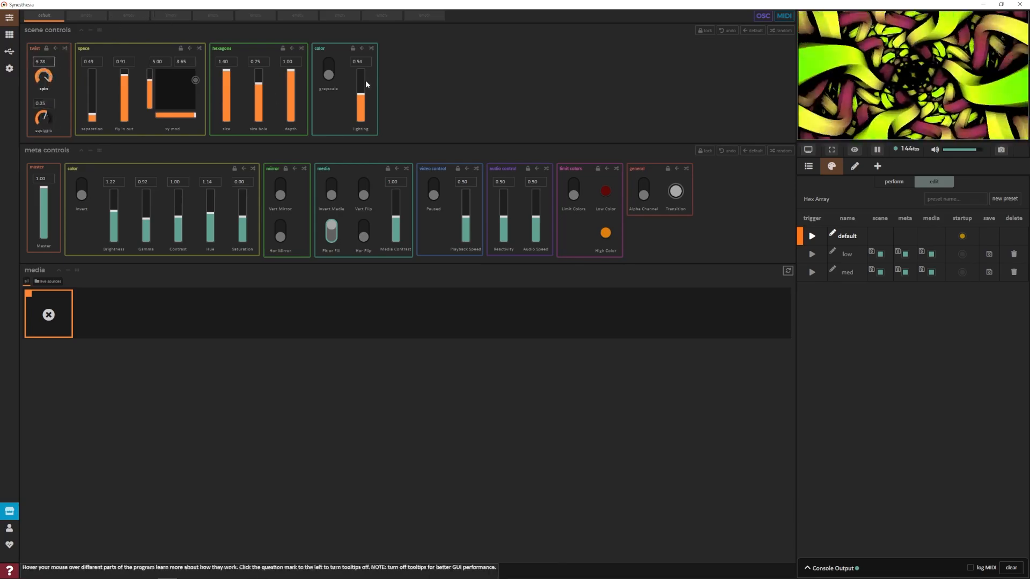
{"action": "left_click_drag", "start_coordinate": [363, 86], "coordinate": [370, 89]}
{"action": "left_click_drag", "start_coordinate": [288, 93], "coordinate": [293, 135]}
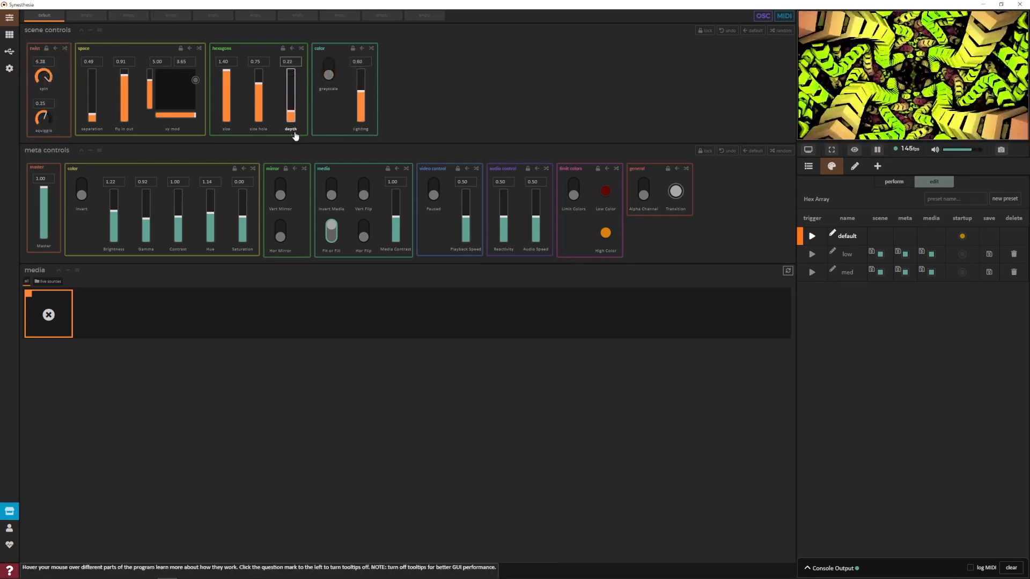
{"action": "left_click_drag", "start_coordinate": [224, 98], "coordinate": [258, 113]}
{"action": "mouse_move", "coordinate": [95, 106]}
{"action": "left_mouse_down"}
{"action": "mouse_move", "coordinate": [95, 95]}
{"action": "mouse_move", "coordinate": [98, 105]}
{"action": "left_mouse_up"}
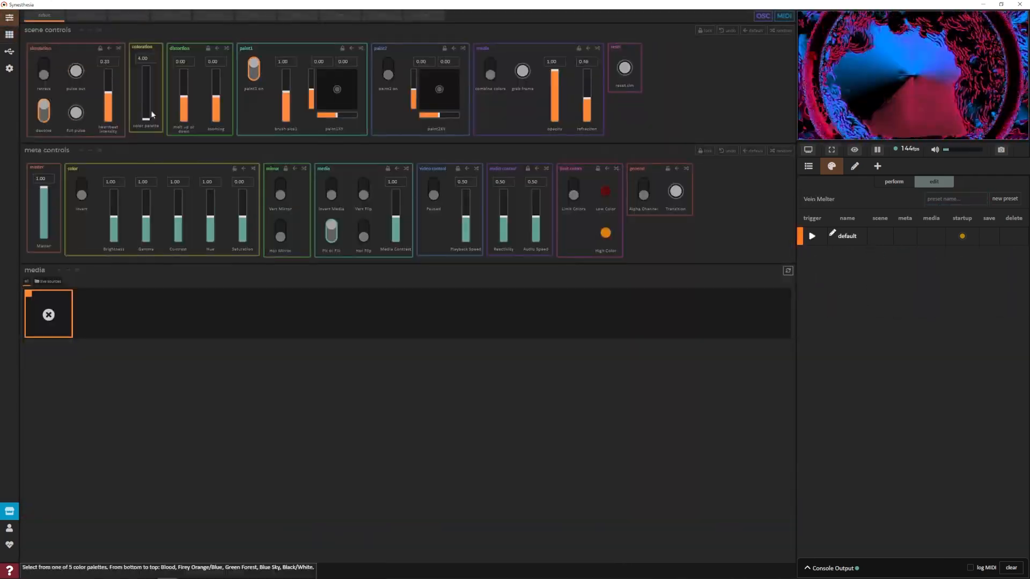
Step: Confirm a new preset for the Vein Melter scene
{"action": "key", "text": "Return"}
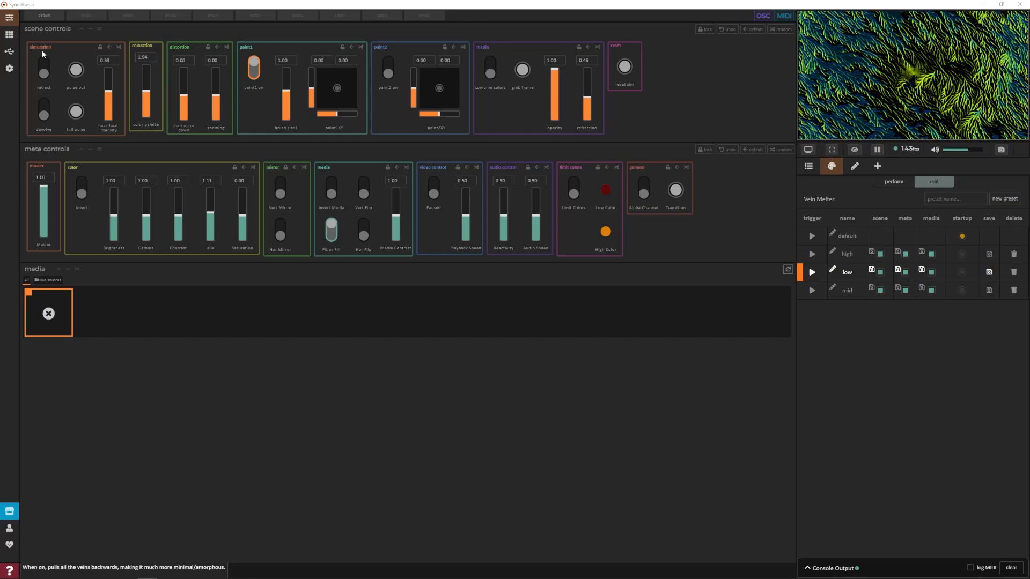
Step: Add the Hex Array scene to My Playlist from the scene library with its low, med and high presets
{"action": "left_click", "coordinate": [9, 34]}
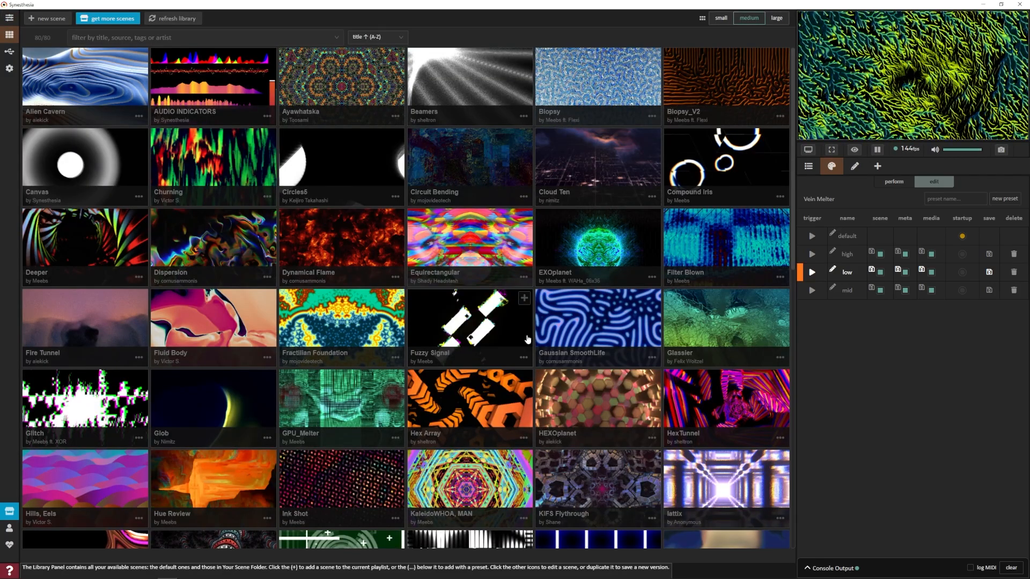
{"action": "left_click", "coordinate": [500, 384]}
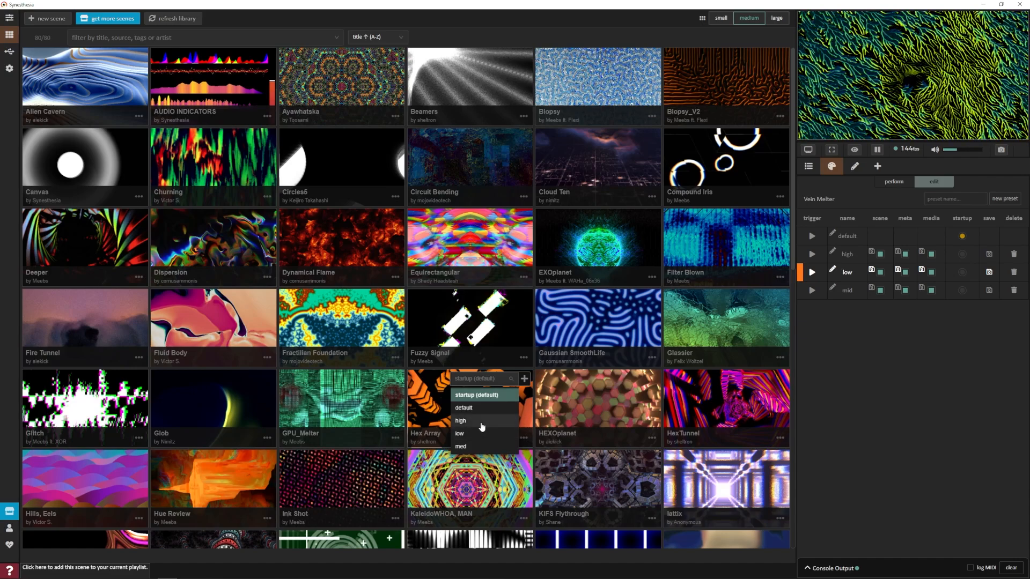
{"action": "left_click", "coordinate": [467, 435]}
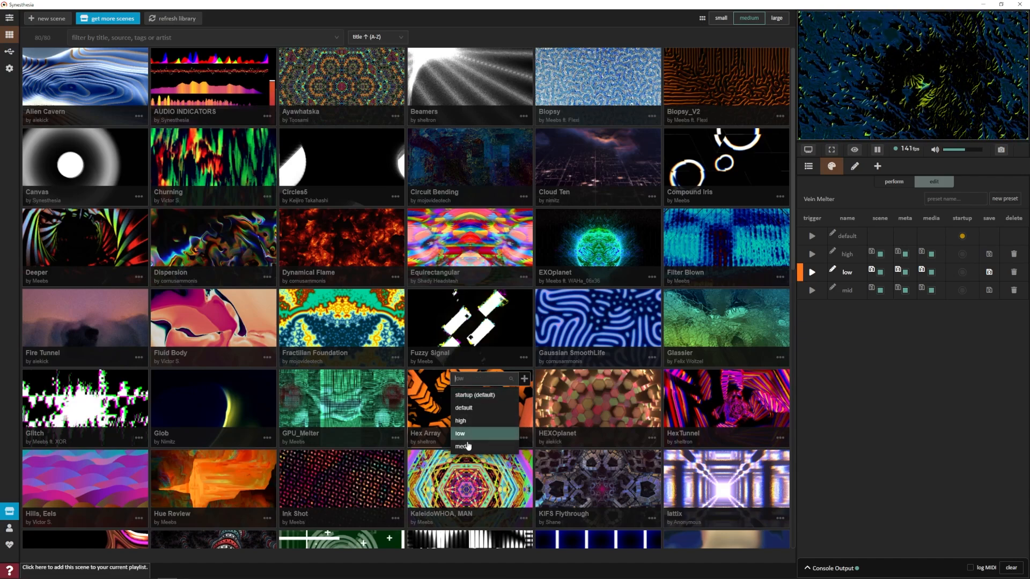
{"action": "left_click", "coordinate": [465, 447]}
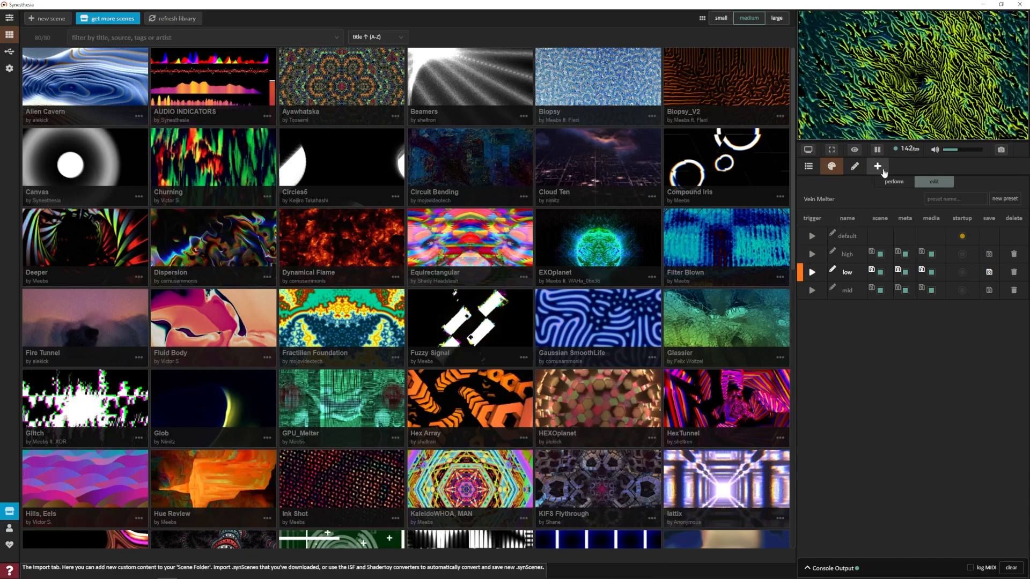
Step: Reopen My Playlist for editing and add the current Vein Melter scene with its current low preset
{"action": "left_click", "coordinate": [808, 167]}
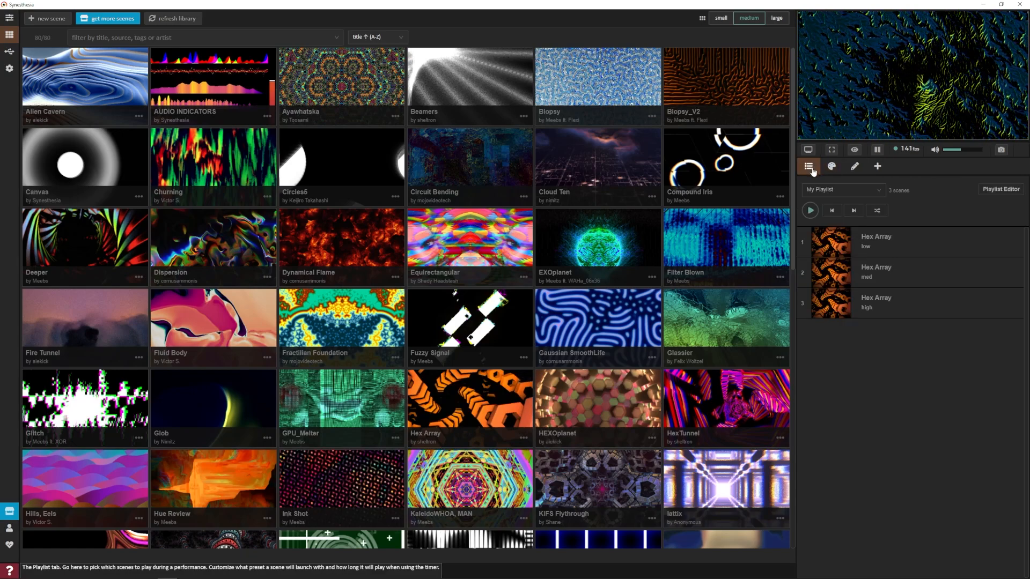
{"action": "left_click", "coordinate": [999, 190]}
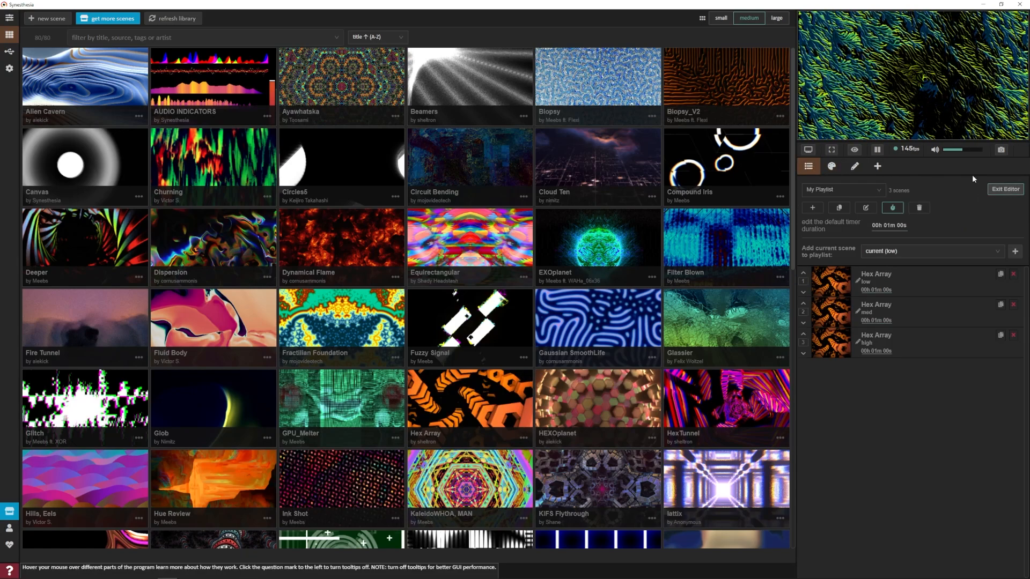
{"action": "left_click", "coordinate": [983, 252]}
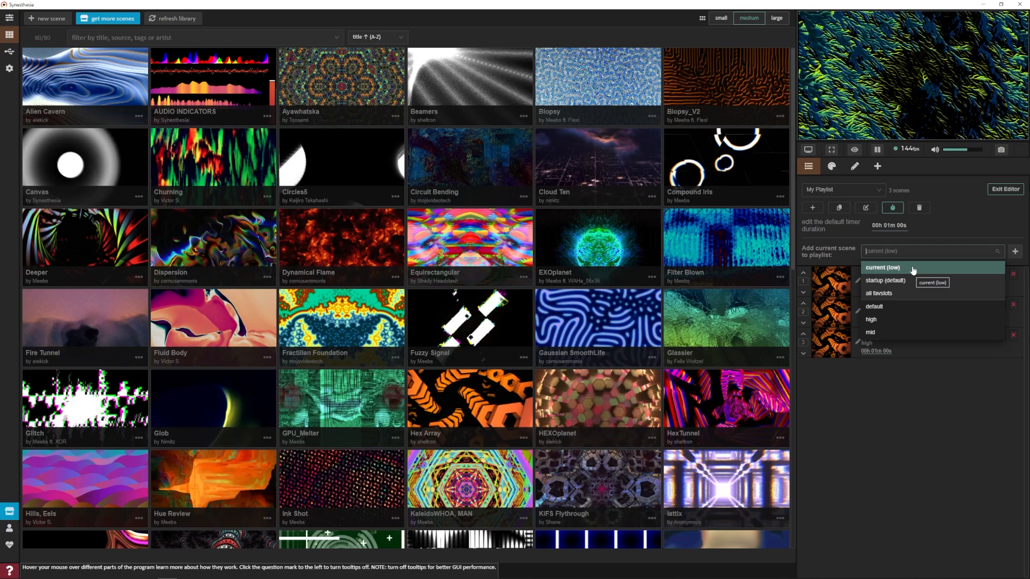
{"action": "left_click", "coordinate": [913, 269]}
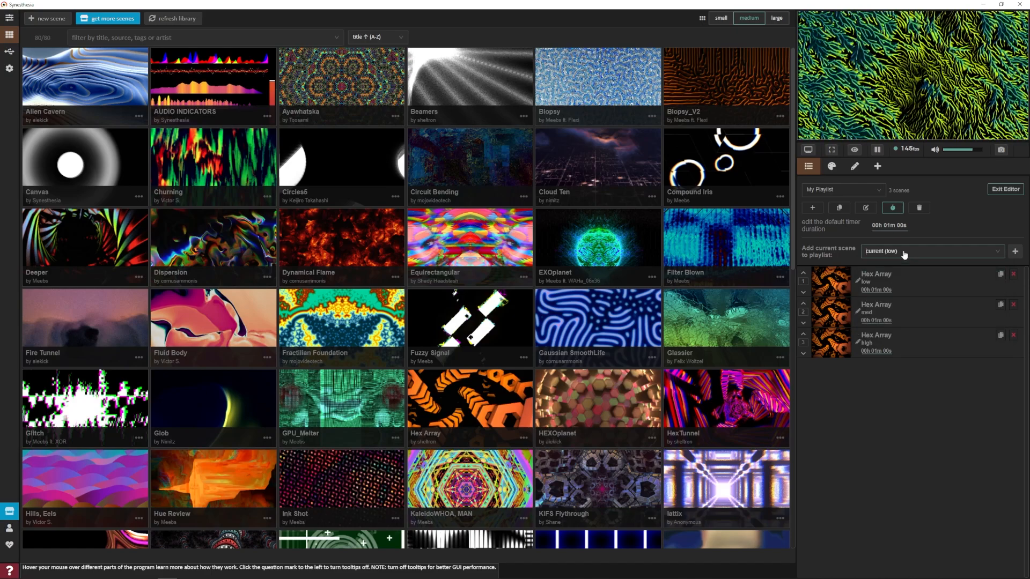
{"action": "left_click", "coordinate": [1015, 252]}
Step: Add the Vein Melter scene to My Playlist twice more, with its mid and high presets
{"action": "left_click", "coordinate": [968, 257]}
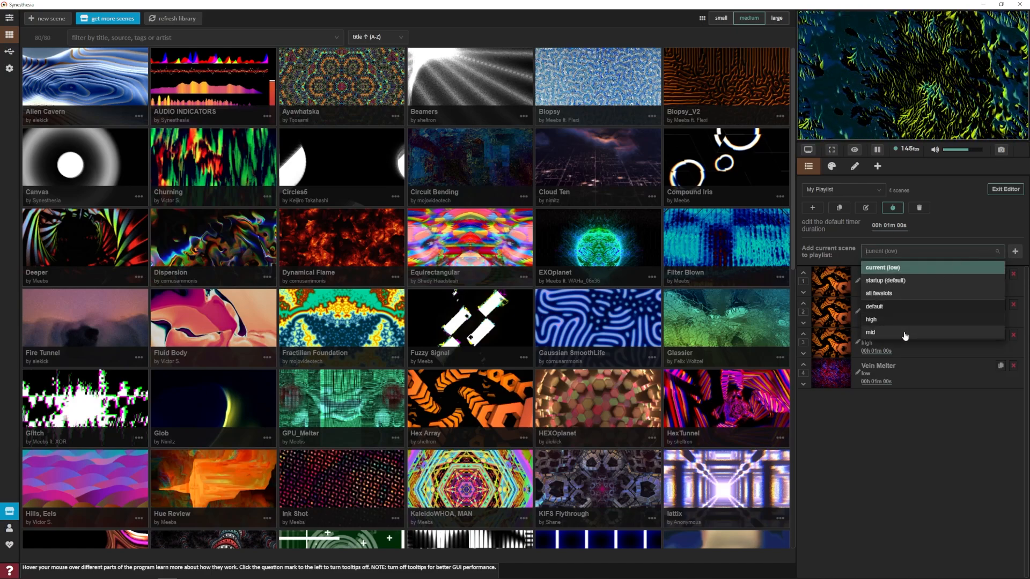
{"action": "left_click", "coordinate": [903, 332]}
{"action": "left_click", "coordinate": [1015, 251]}
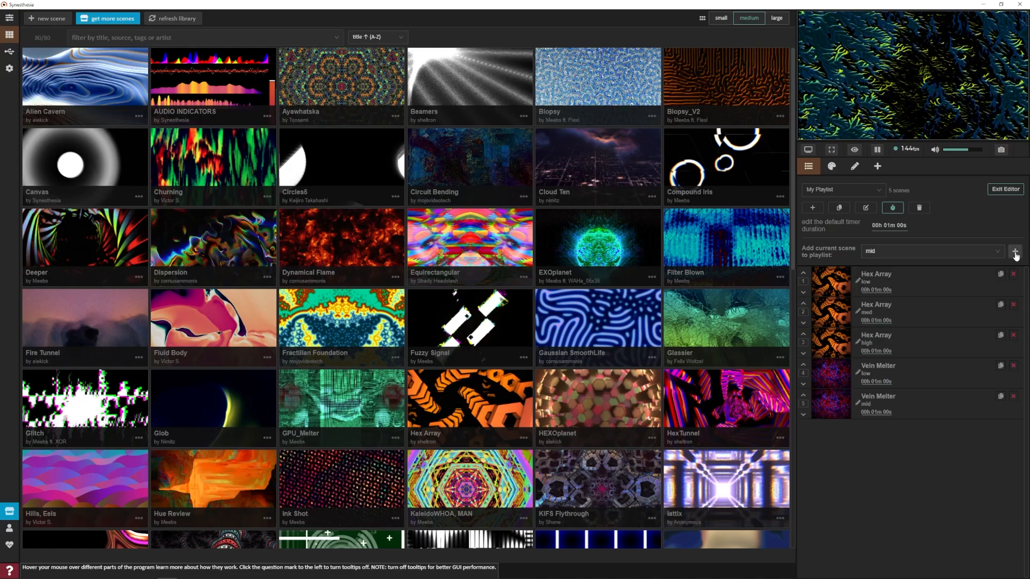
{"action": "left_click", "coordinate": [964, 255]}
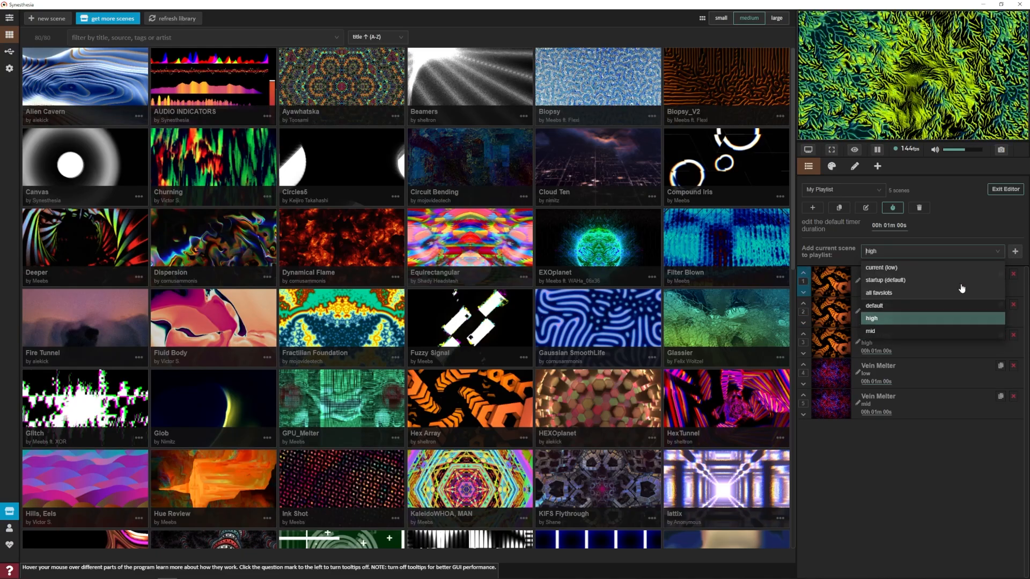
{"action": "left_click", "coordinate": [911, 319]}
{"action": "left_click", "coordinate": [1015, 252]}
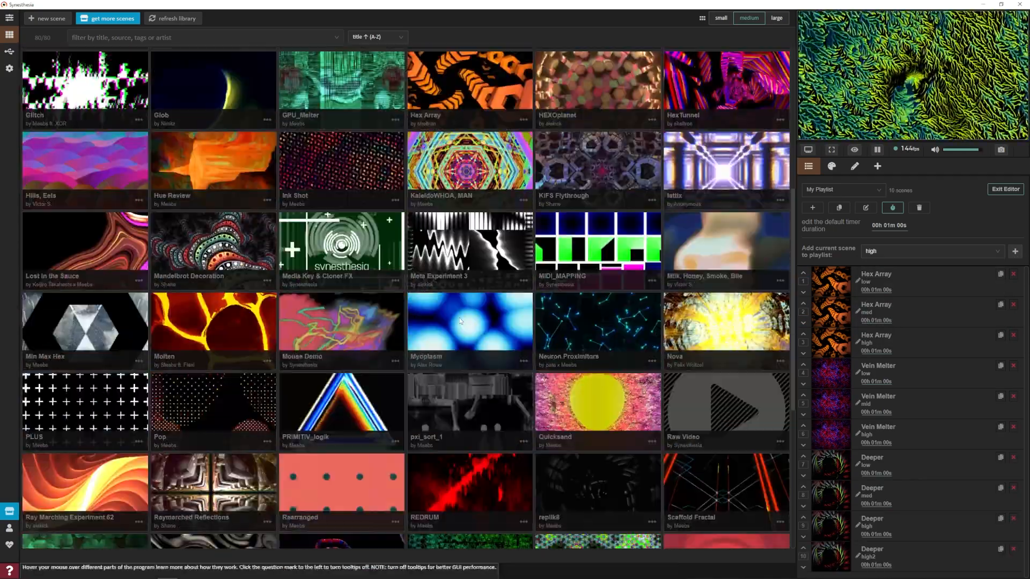
{"action": "scroll", "coordinate": [459, 317], "scroll_direction": "up", "scroll_amount": 2}
{"action": "left_click", "coordinate": [606, 231]}
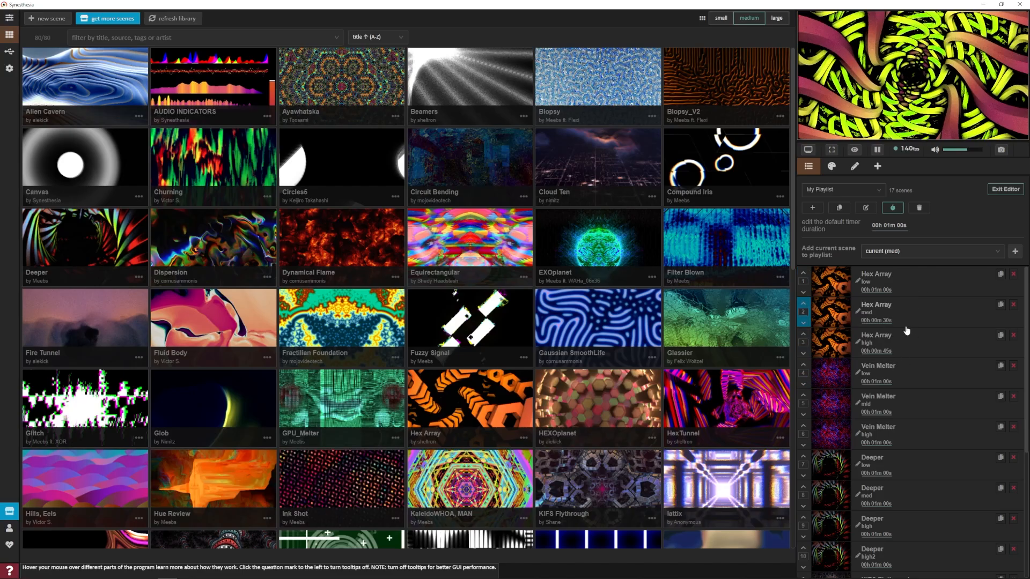
Step: Set the playlist timers of the Deeper entries: med to 30 s, high to 15 s and high2 to 30 s
{"action": "left_click", "coordinate": [920, 283]}
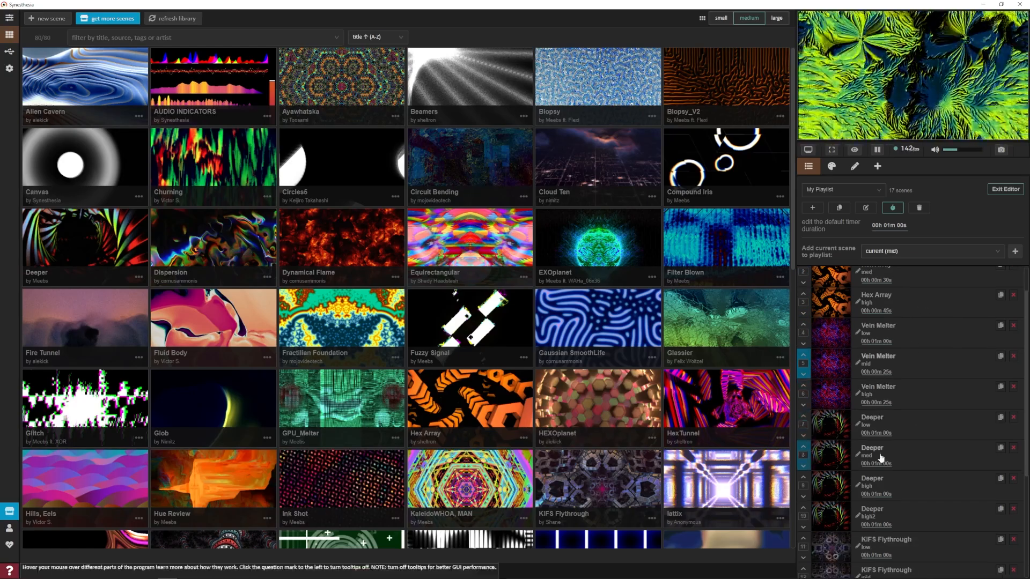
{"action": "type", "text": "30"}
{"action": "left_click", "coordinate": [885, 494]}
{"action": "type", "text": "015"}
{"action": "left_click", "coordinate": [879, 516]}
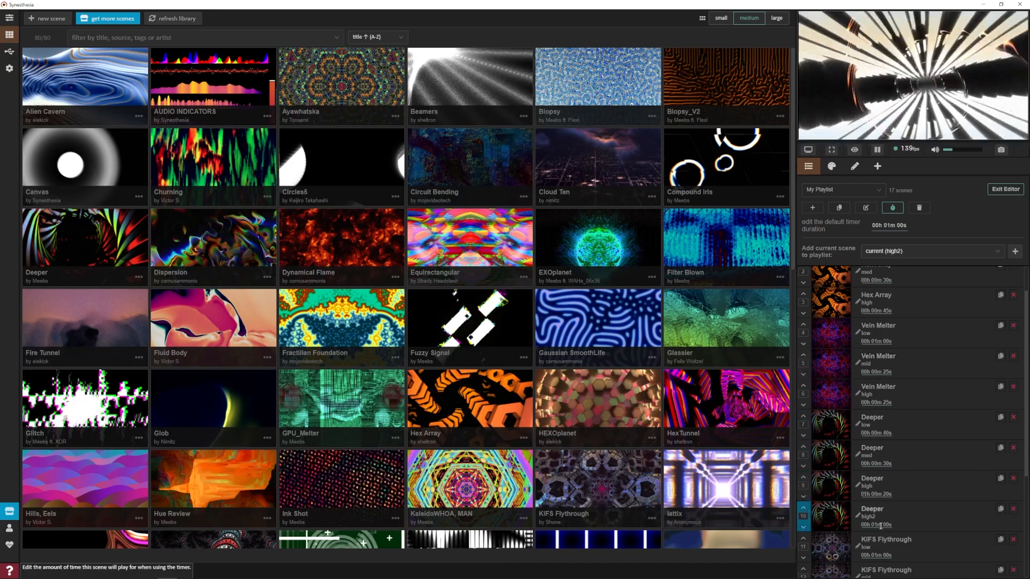
{"action": "left_click", "coordinate": [889, 526]}
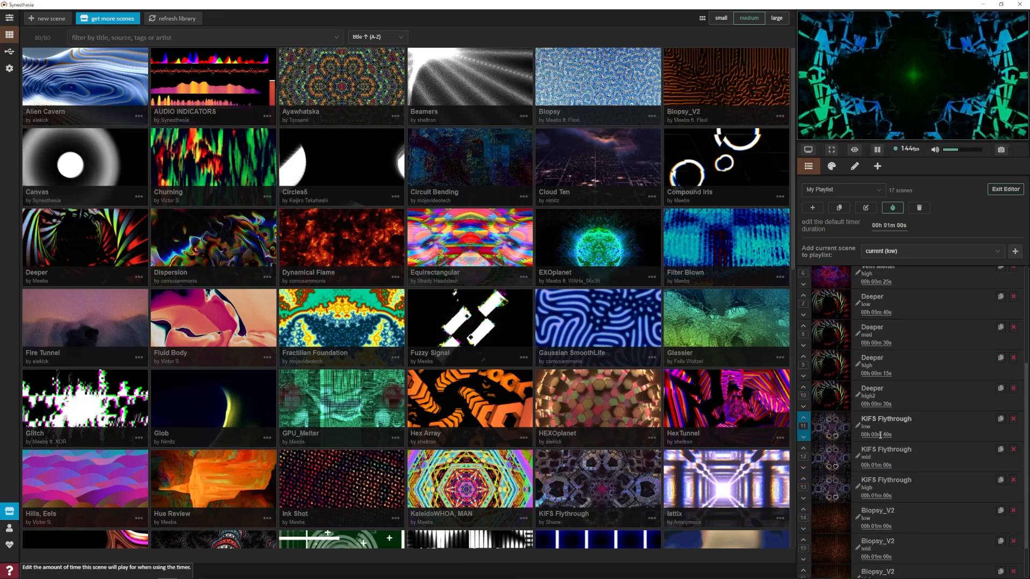
Step: Set the playlist timers of the KIFS Flythrough entries: mid to 40 s and high to 25 s
{"action": "left_click", "coordinate": [879, 465]}
{"action": "type", "text": "40"}
{"action": "left_click", "coordinate": [884, 496]}
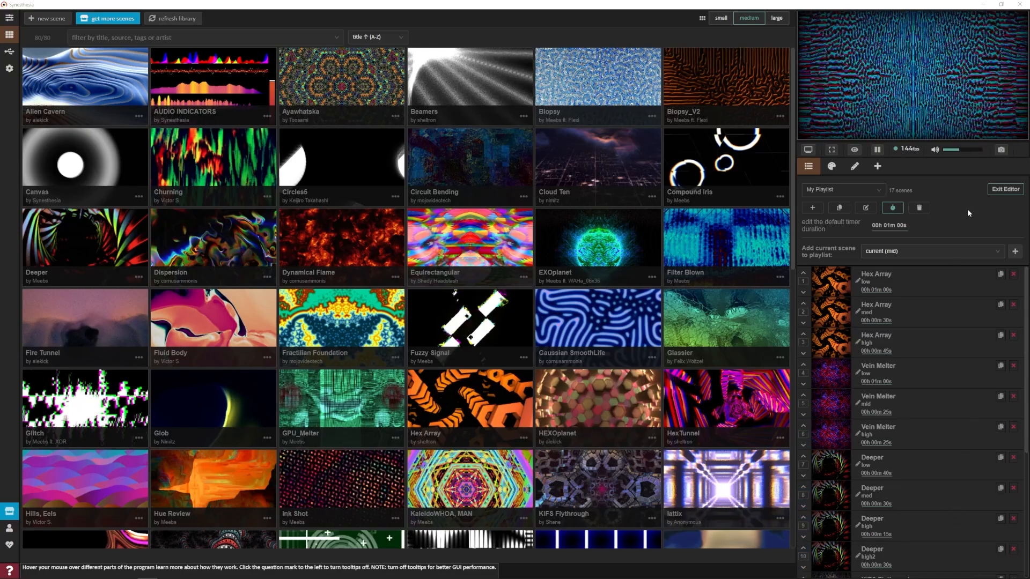
Step: Leave the playlist editor and start timed playback of My Playlist
{"action": "left_click", "coordinate": [1002, 191]}
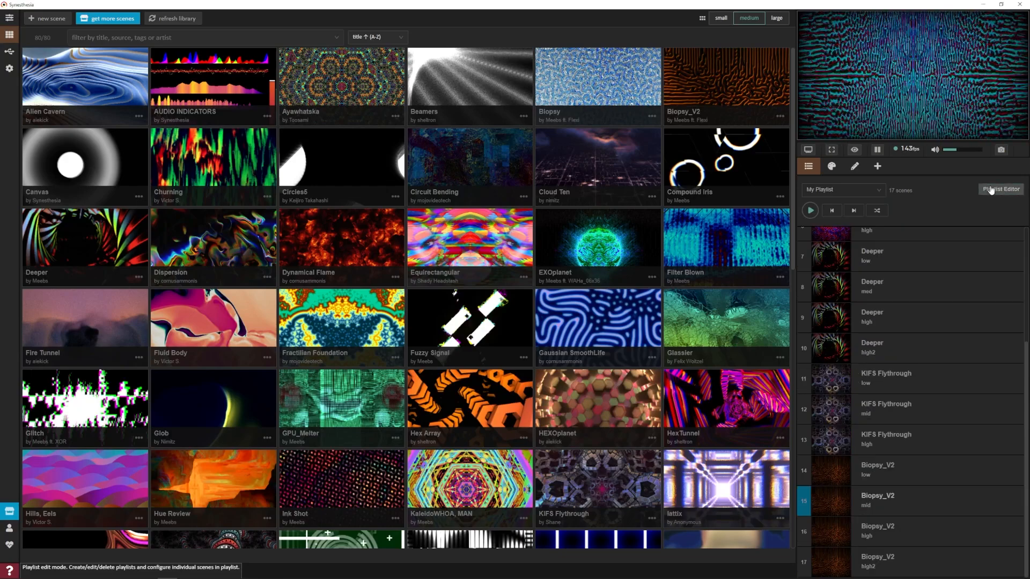
{"action": "left_click", "coordinate": [809, 211]}
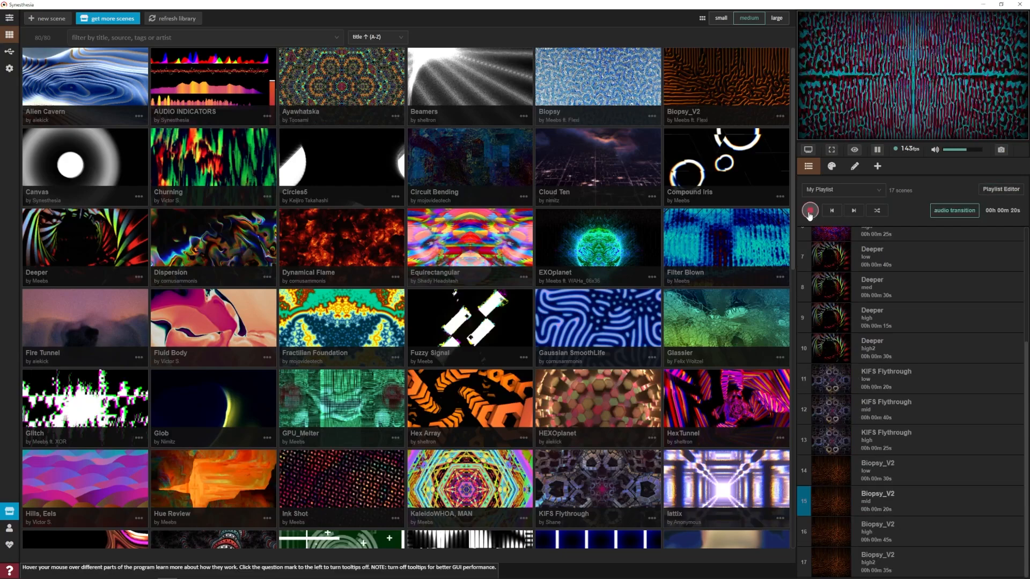
{"action": "left_click", "coordinate": [975, 214]}
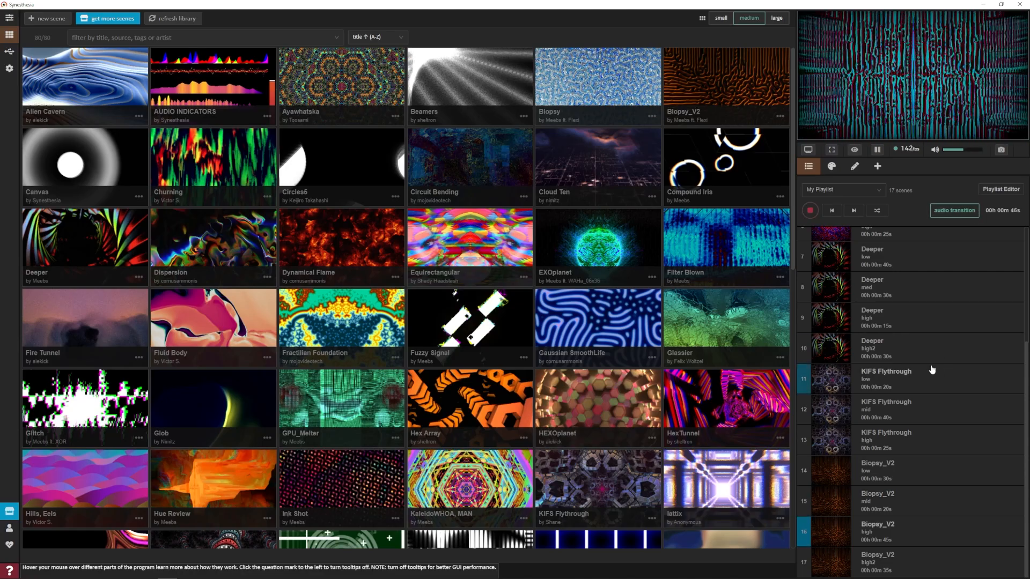